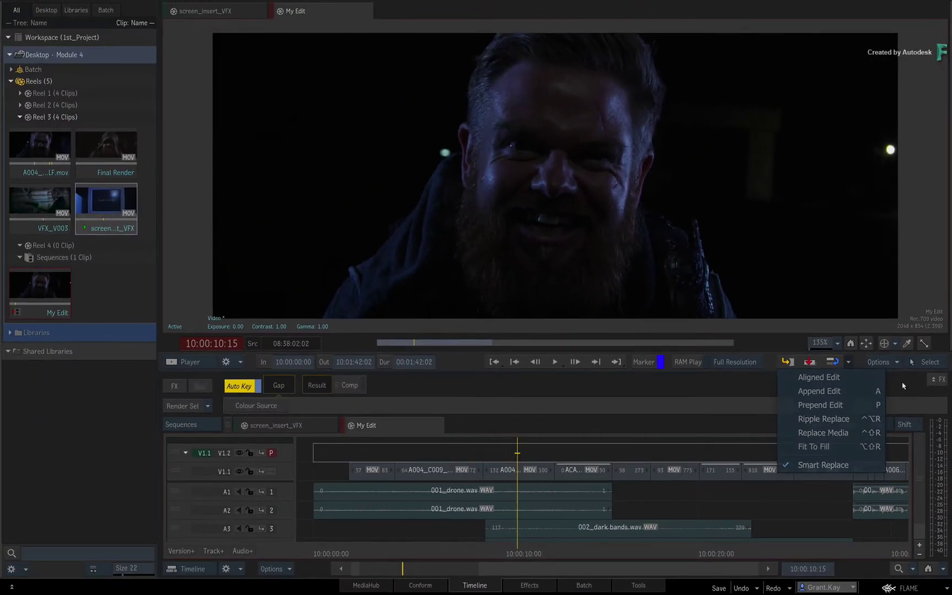
Step: Select the A004_C011 segment in My Edit and compare it with the Final Render and A004_C011_0101LF.mov source clips
key(Escape)
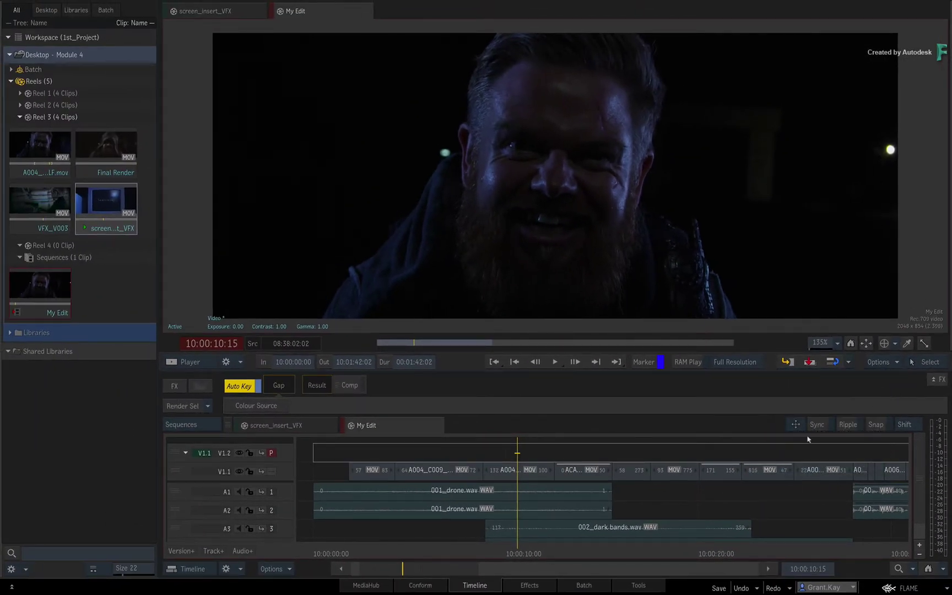
click(548, 478)
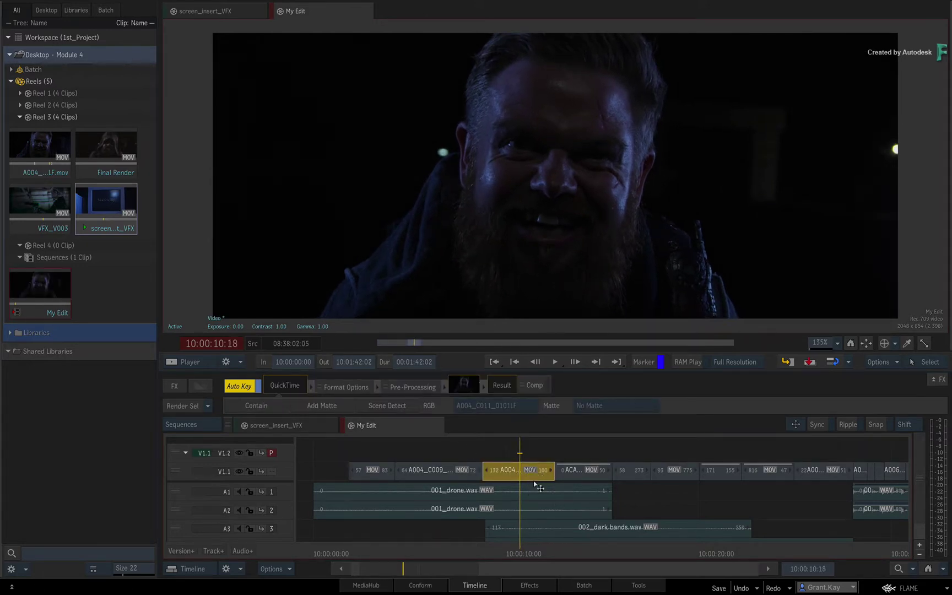
click(108, 148)
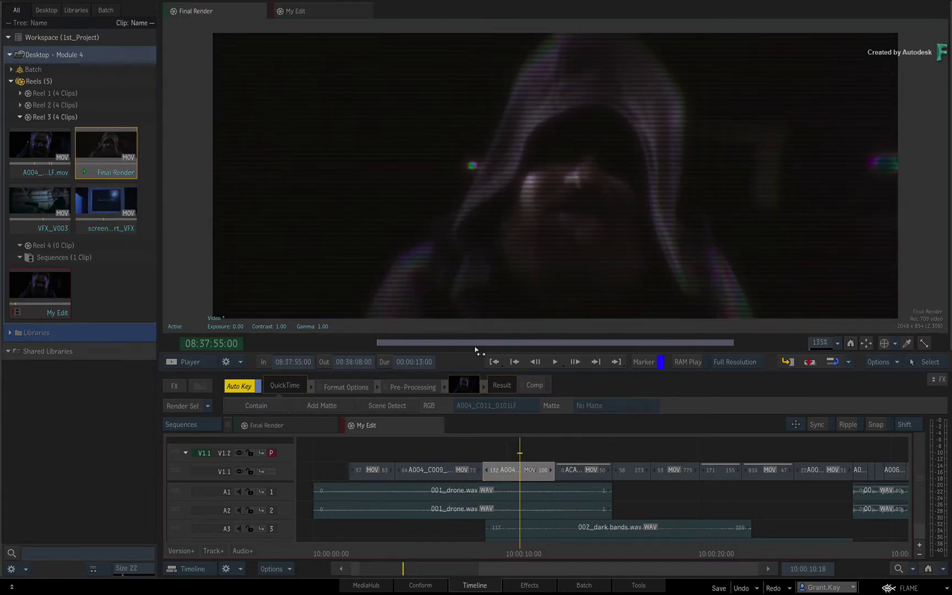
drag(476, 343, 429, 343)
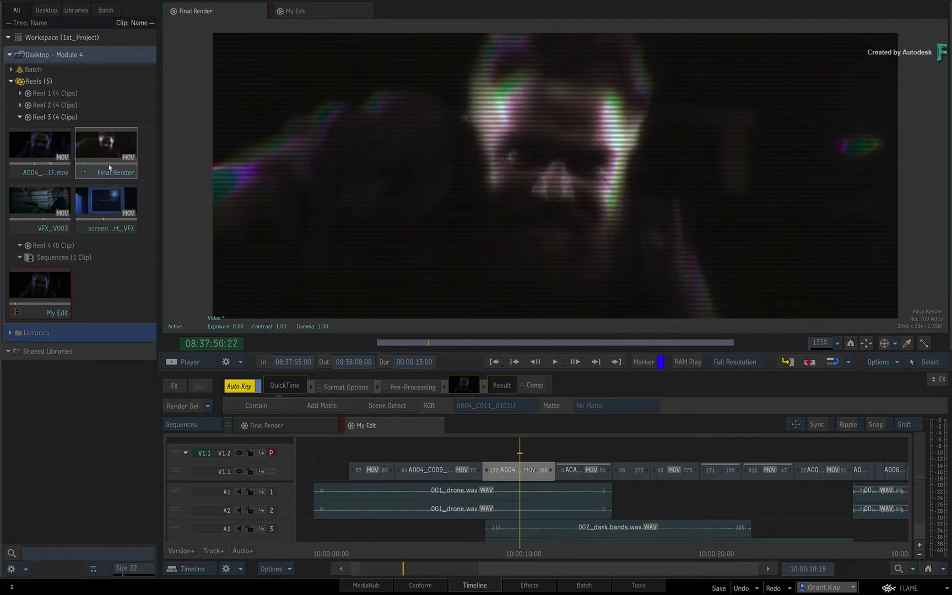
click(44, 151)
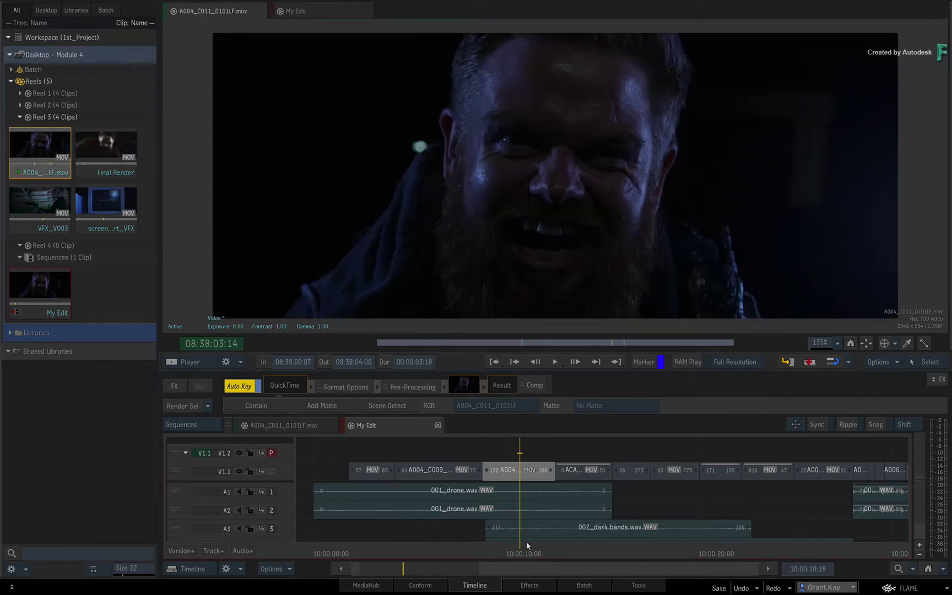
drag(523, 550, 547, 563)
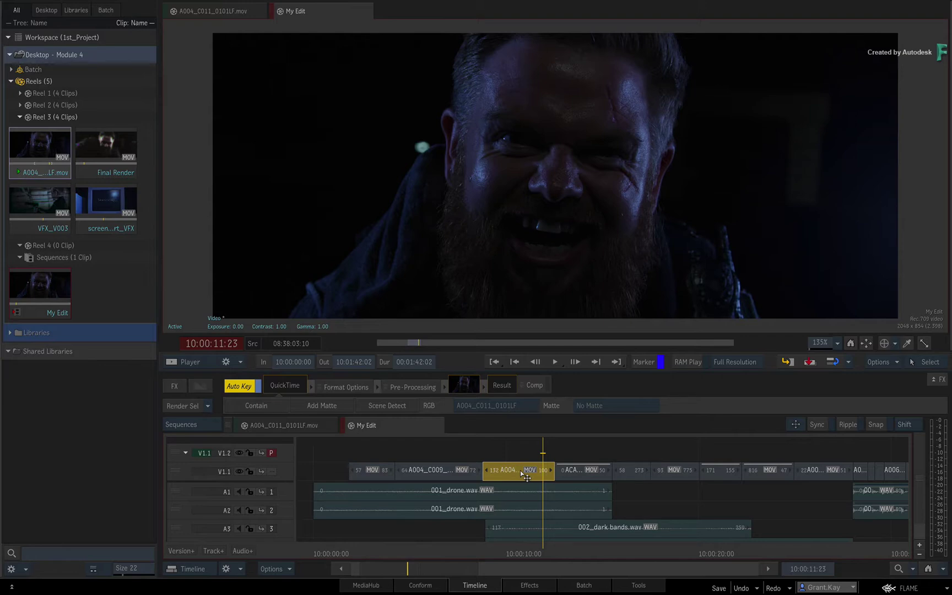
Step: Switch to the source-sequence view and smart-replace the selected A004_C011 segment with the Final Render clip, its source positioner at 08:37:55:21
key(alt+2)
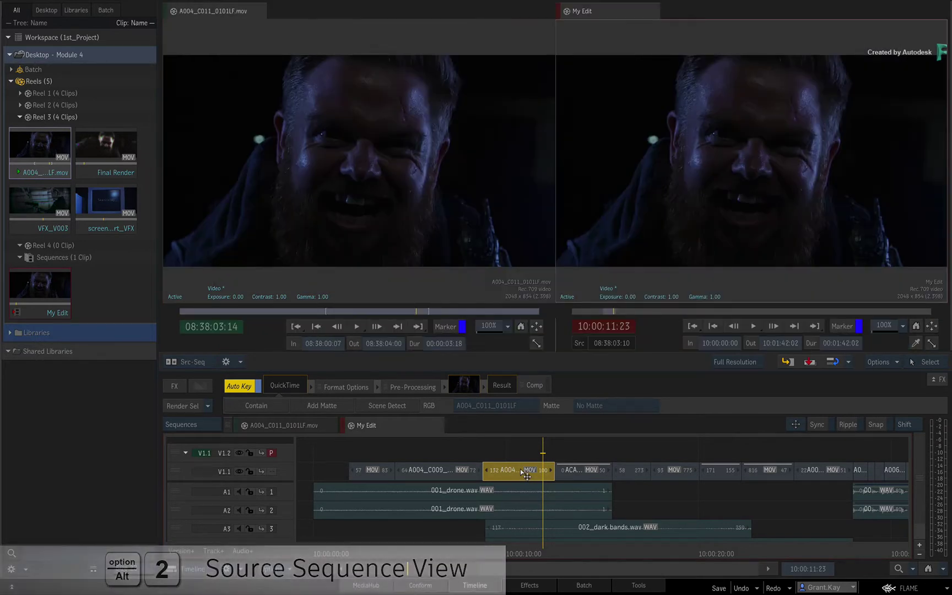
click(532, 554)
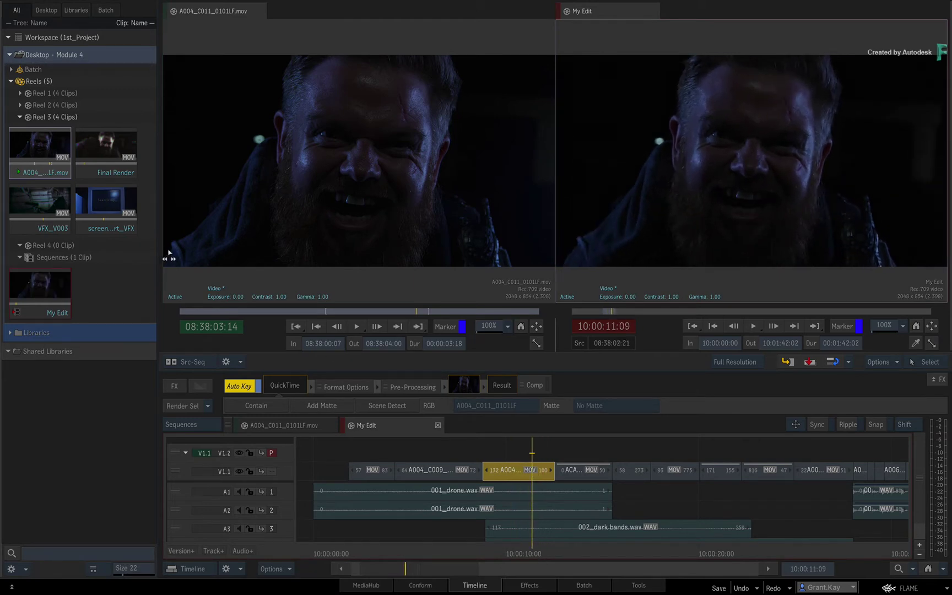
click(102, 148)
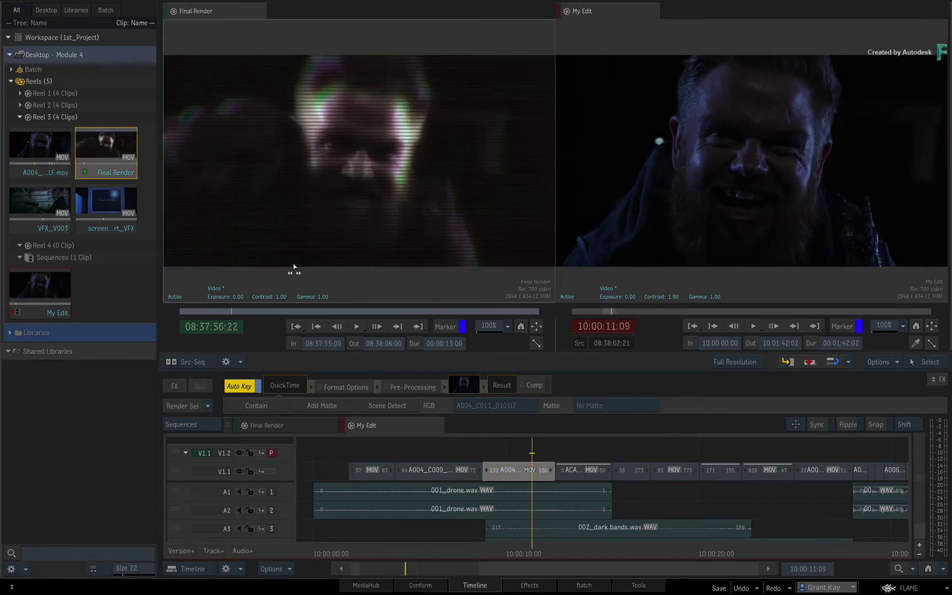
click(228, 312)
drag(271, 313, 204, 300)
key(r)
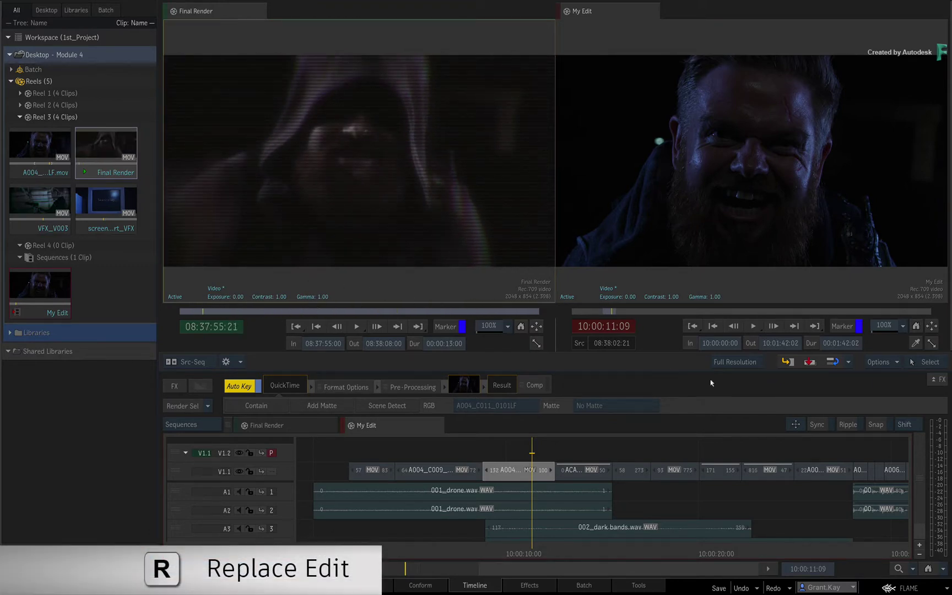
click(833, 361)
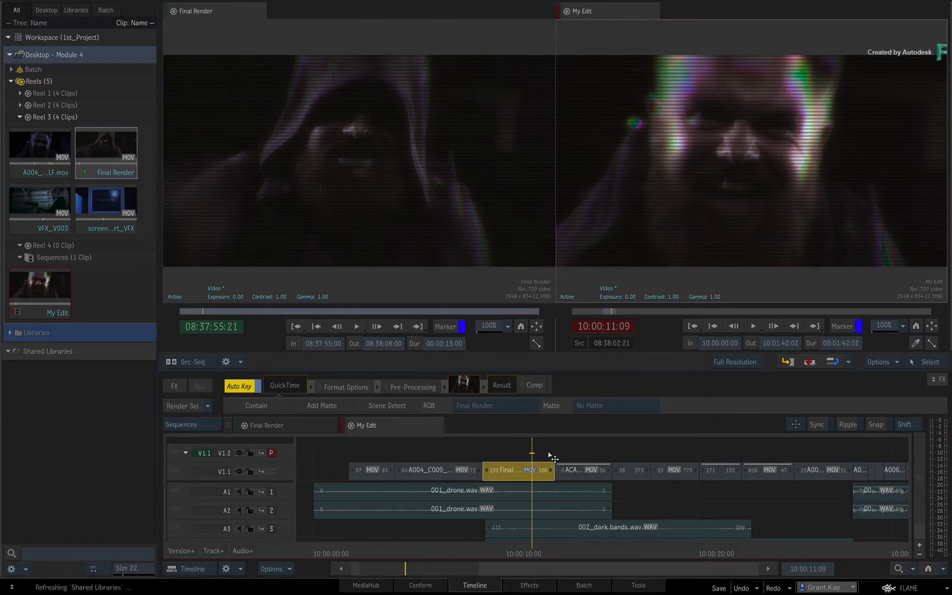
Step: Review the replaced Final Render segment frame by frame against the A004_C011_0101LF.mov source clip
click(524, 551)
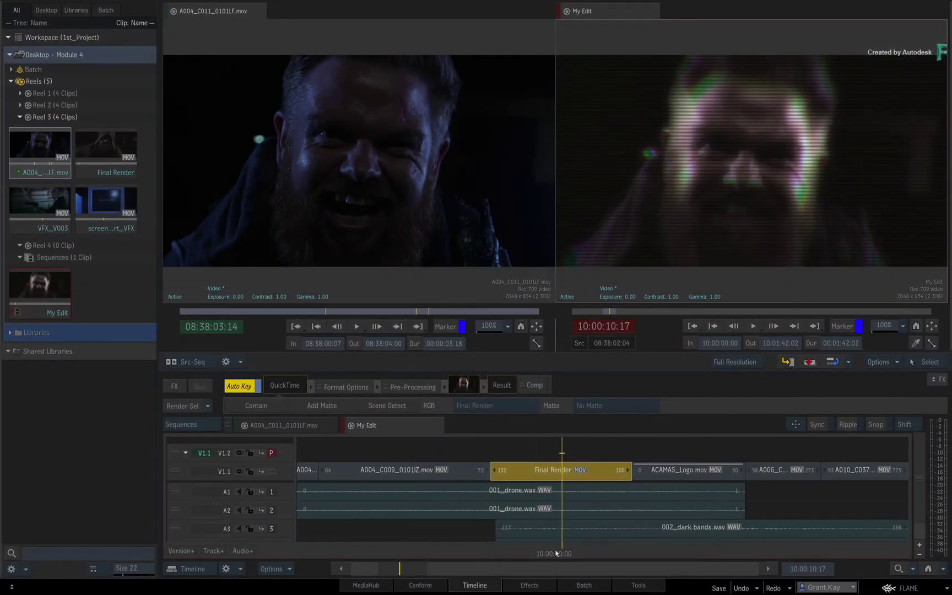
key(space)
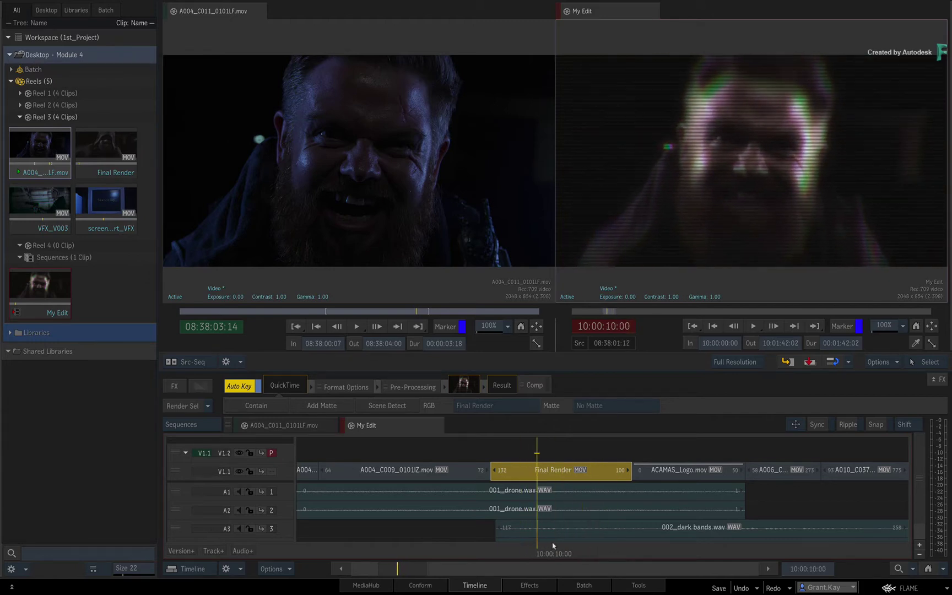
click(533, 542)
key(Left)
key(Left)
key(Left)
key(Left)
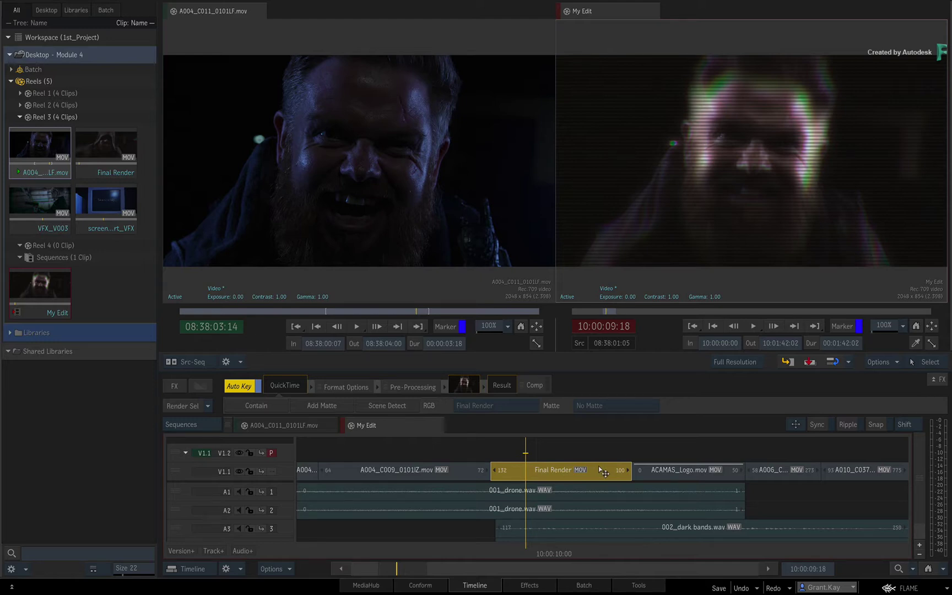
click(91, 156)
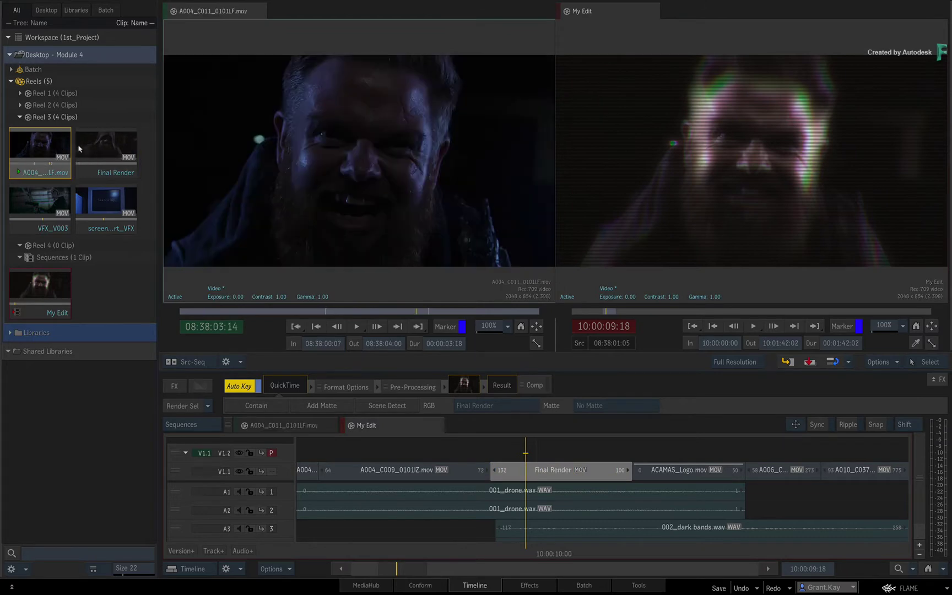
click(40, 151)
Step: Select the A005_C002_010100.mov segment in My Edit and park the sequence positioner at 10:01:33:23
drag(402, 568, 804, 555)
mouse_move(700, 550)
mouse_down()
mouse_move(676, 555)
mouse_move(734, 551)
mouse_move(687, 551)
mouse_up()
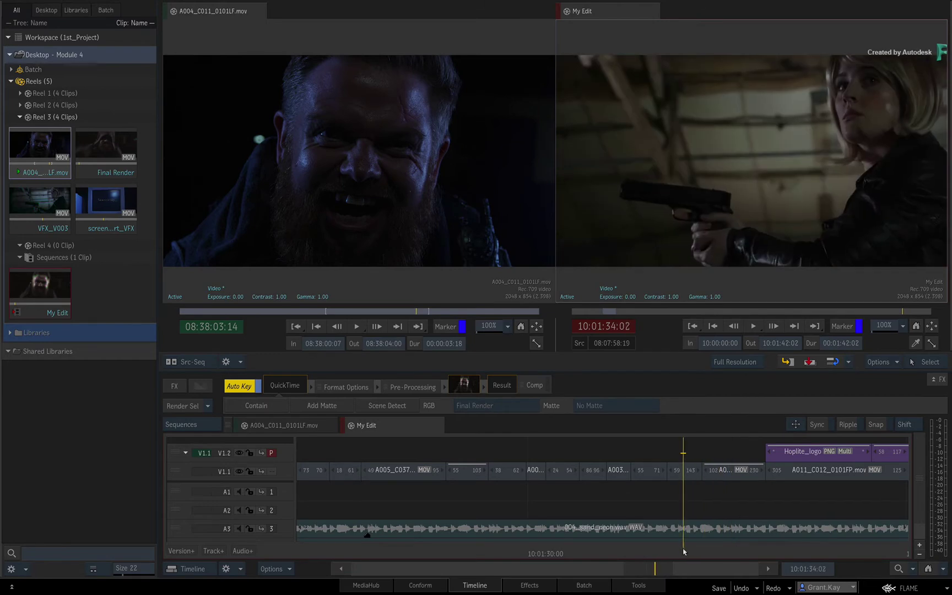
scroll(640, 487, up, 3)
scroll(643, 461, up, 1)
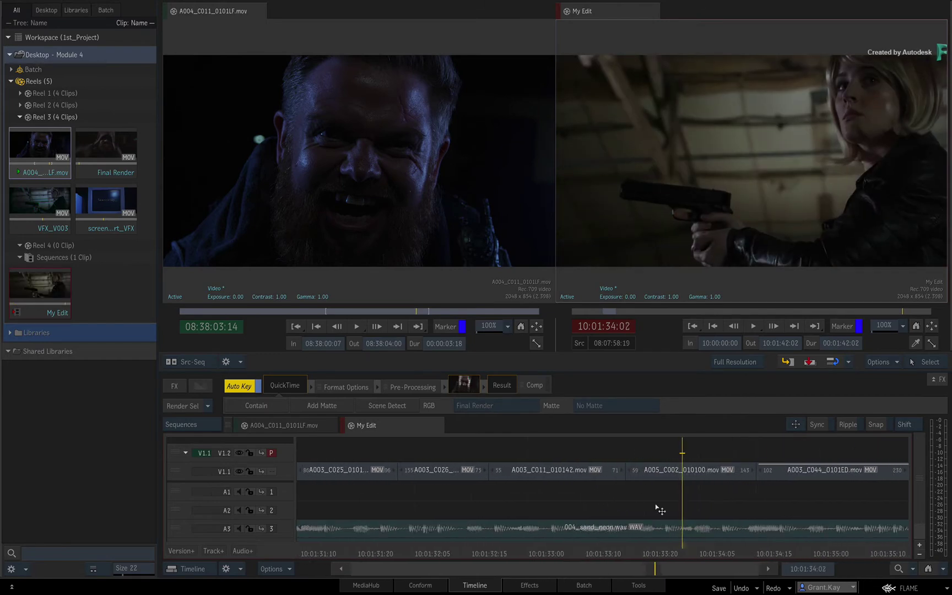
drag(658, 568, 668, 567)
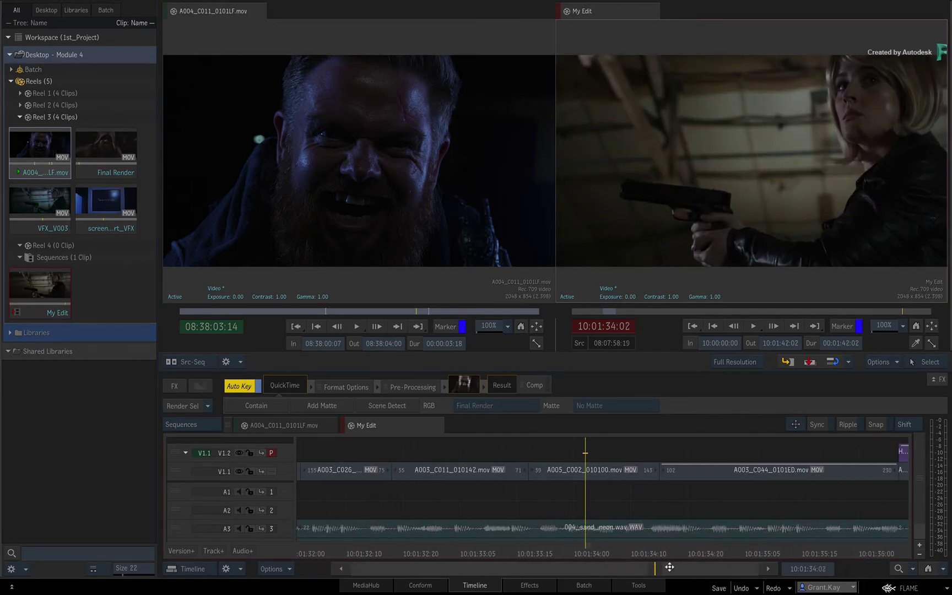
click(613, 477)
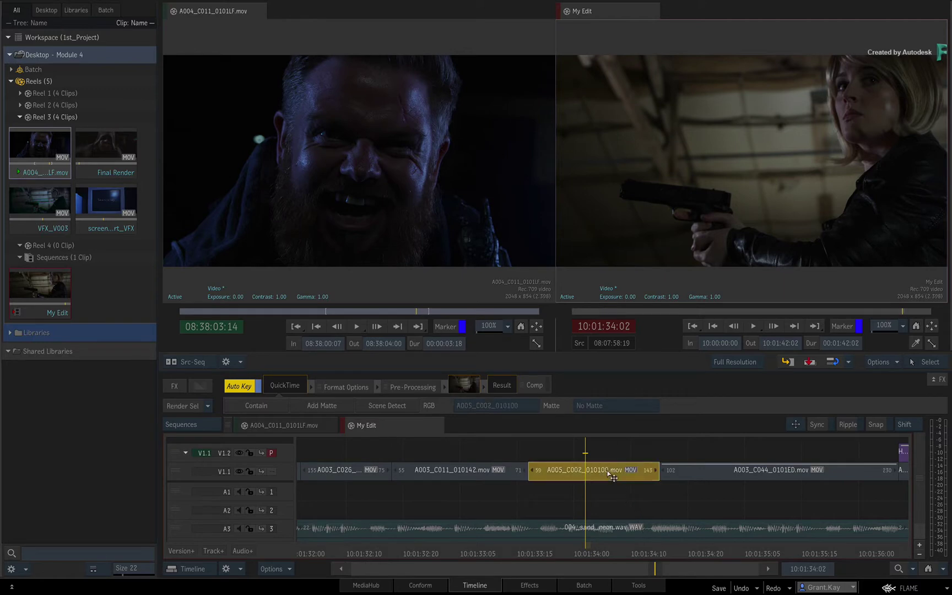
drag(589, 550, 563, 550)
Step: Load VFX_V003 as the source and park its positioner at 10:00:02:12
click(36, 192)
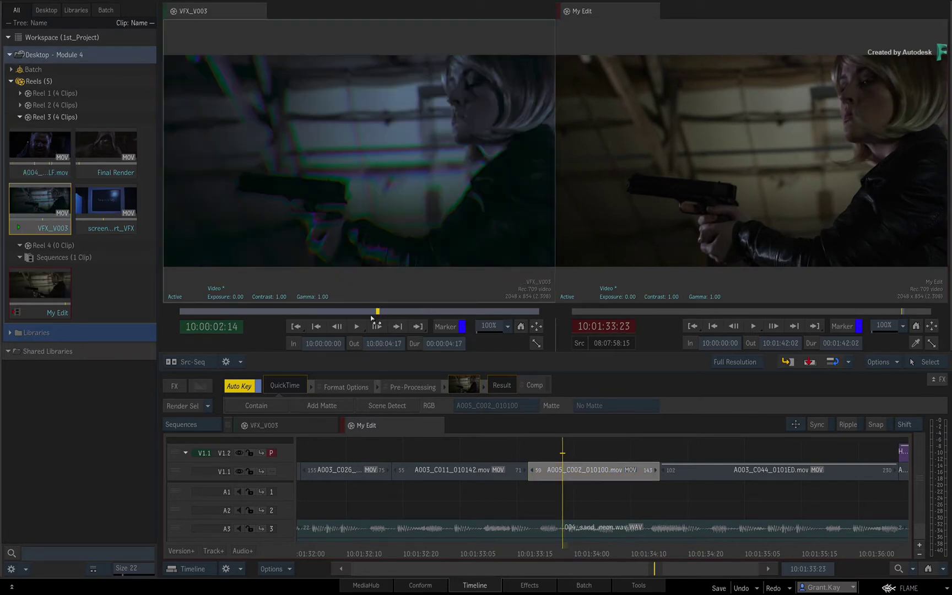
click(336, 327)
click(337, 326)
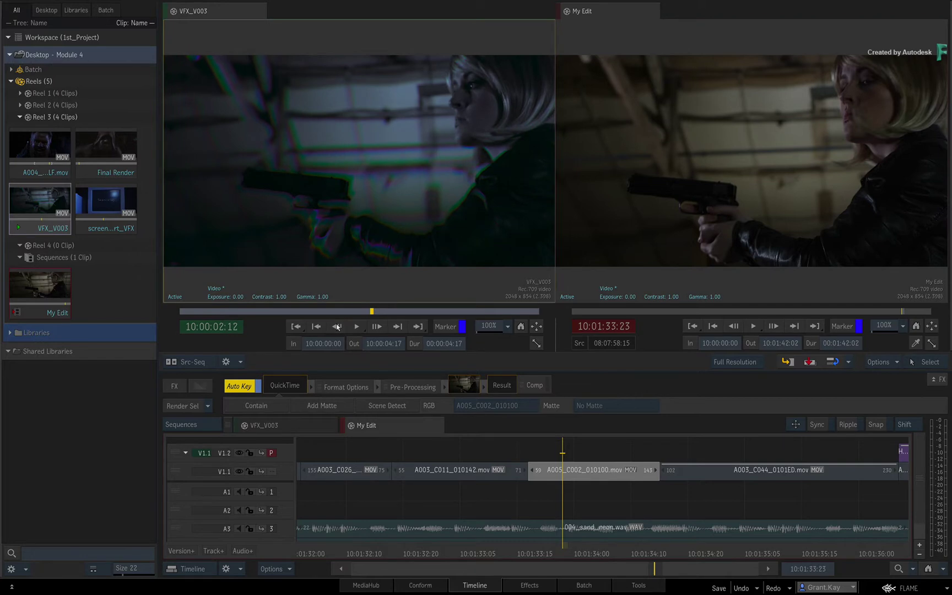
click(375, 327)
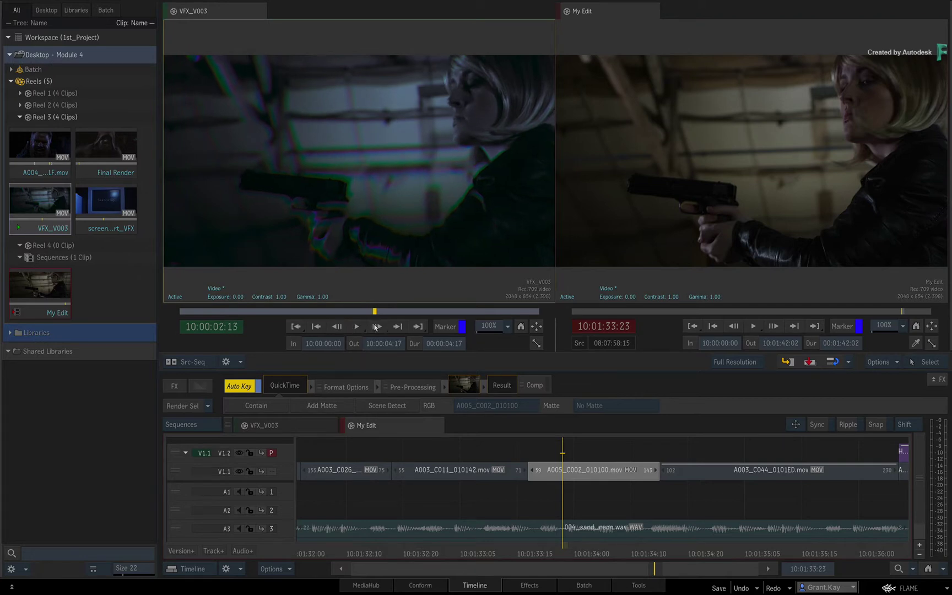
click(342, 328)
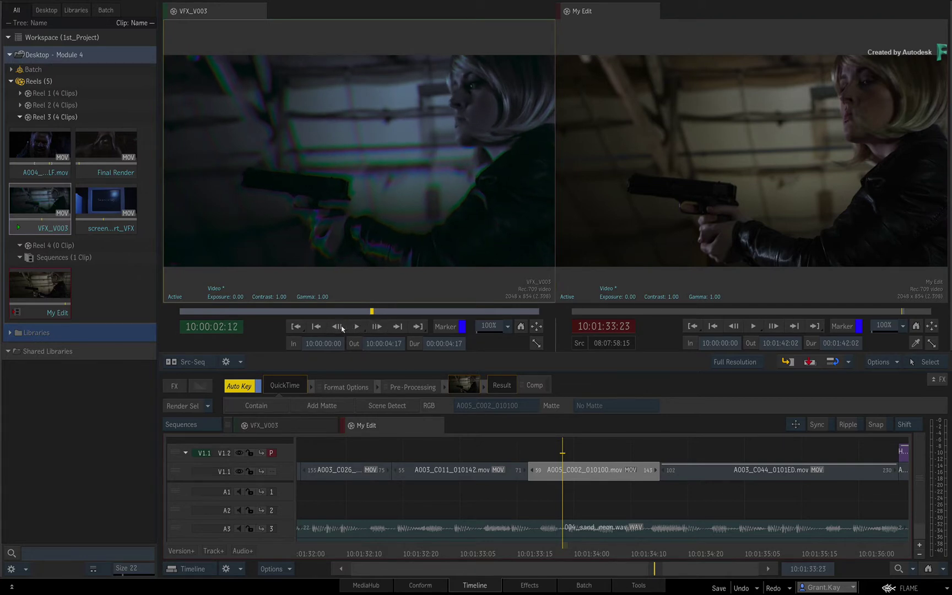
Step: Try a positioner-to-positioner replace of the A005_C002_010100.mov segment with VFX_V003 at 10:01:34:00, and undo it
click(564, 552)
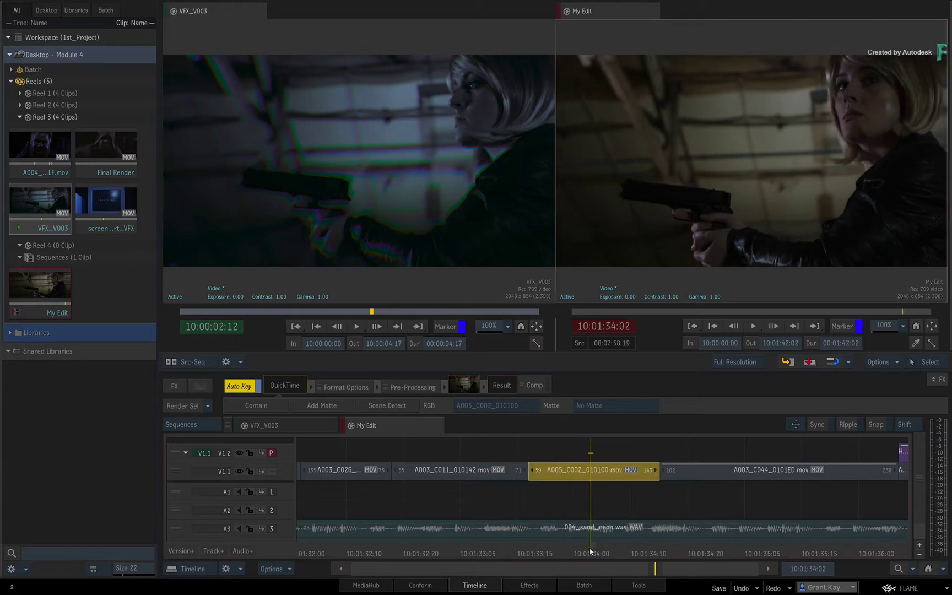
drag(563, 553, 575, 553)
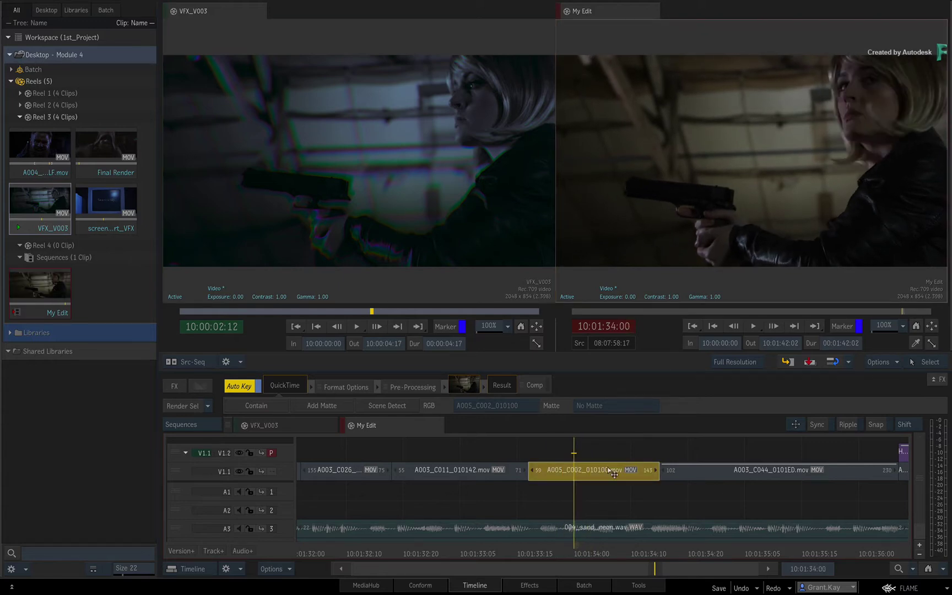
click(837, 362)
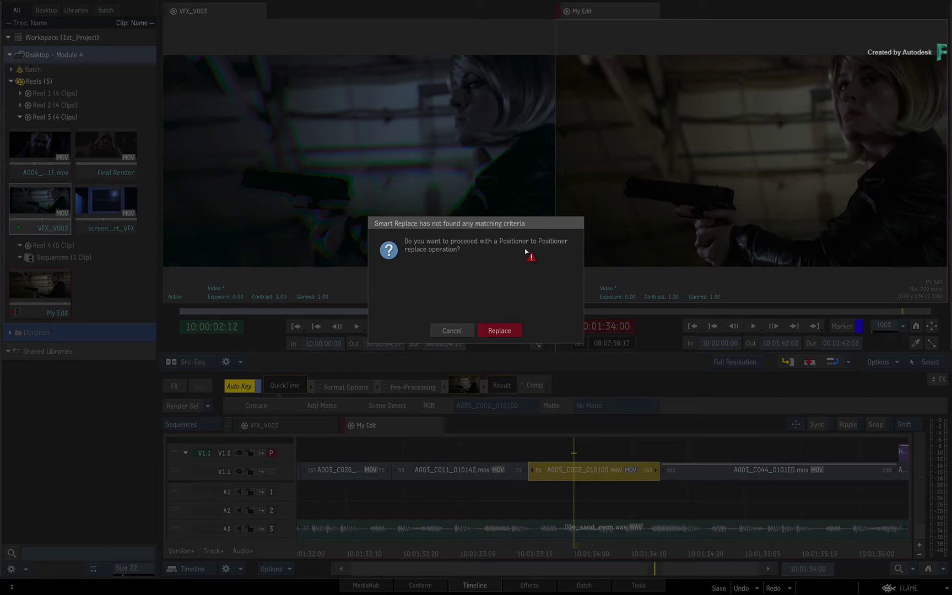
click(504, 331)
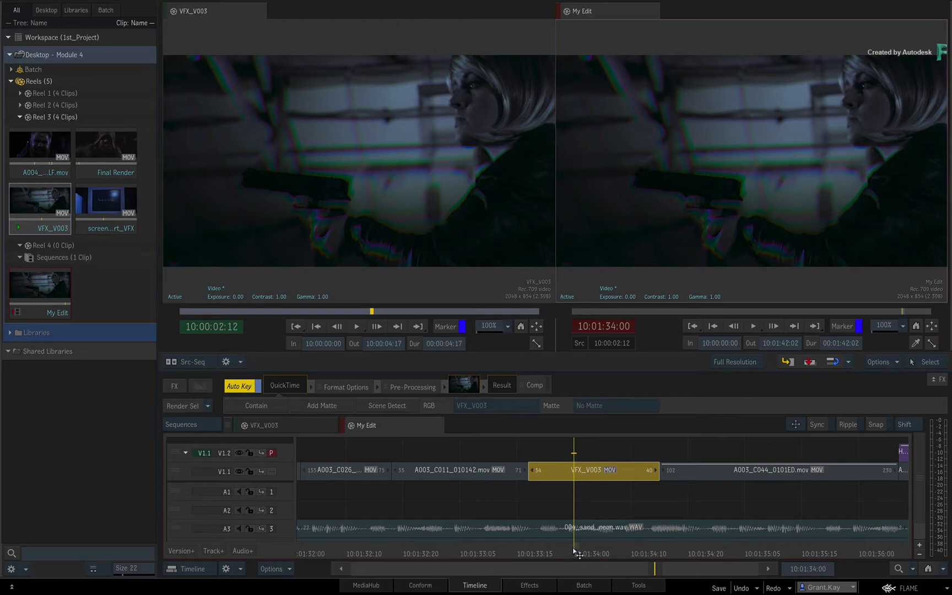
mouse_move(573, 550)
mouse_down()
mouse_move(531, 550)
mouse_move(640, 545)
mouse_move(487, 543)
mouse_move(676, 536)
mouse_move(580, 546)
mouse_up()
key(ctrl+z)
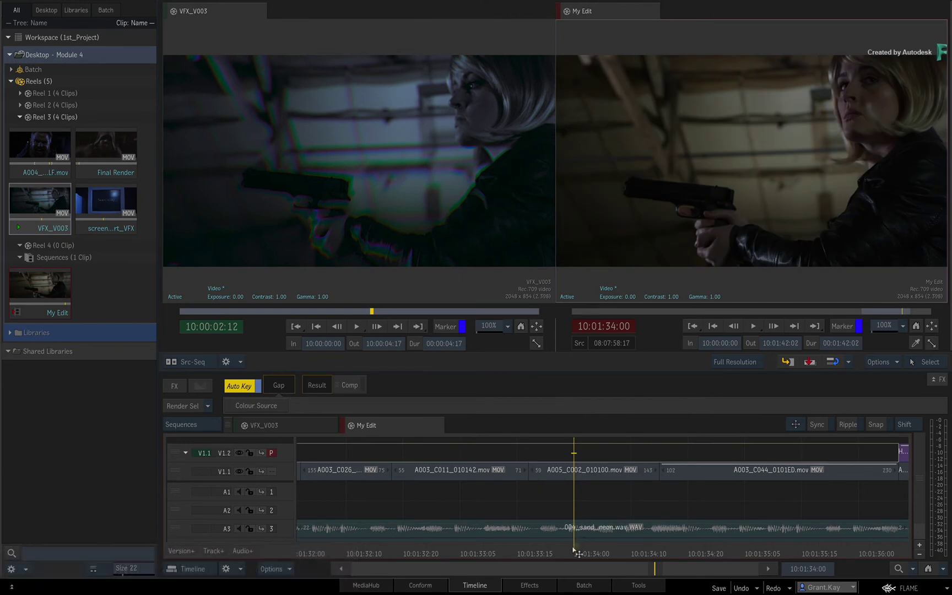
Step: Align the sequence positioner at 10:01:33:20 and replace the A005_C002_010100.mov segment with VFX_V003, positioner to positioner, and scrub through it
drag(573, 551, 551, 549)
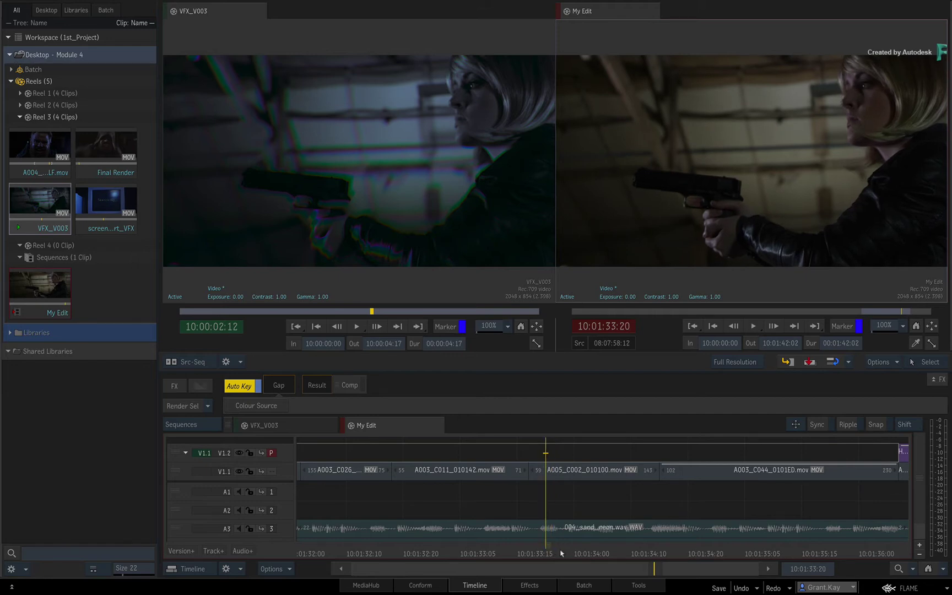
click(594, 473)
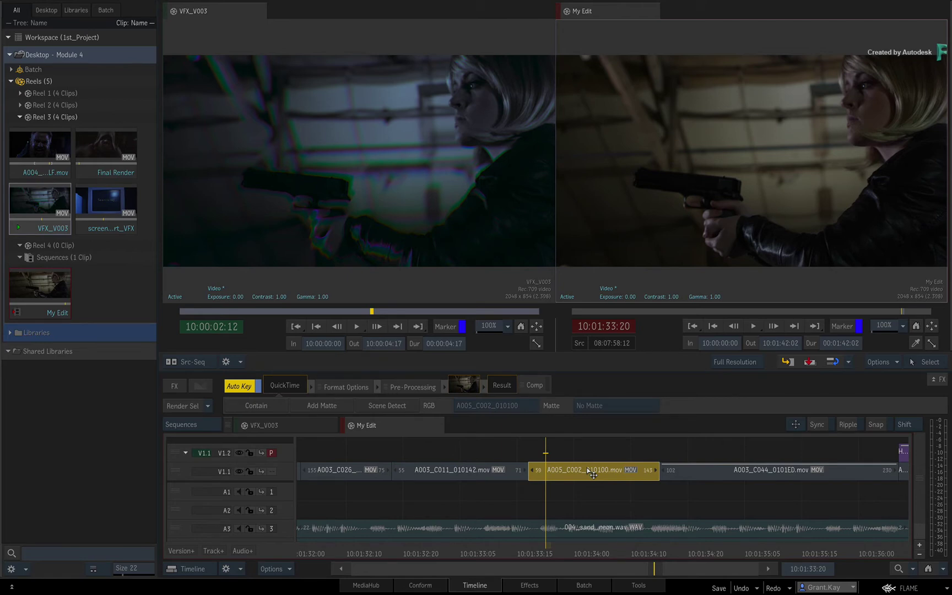
key(r)
click(832, 363)
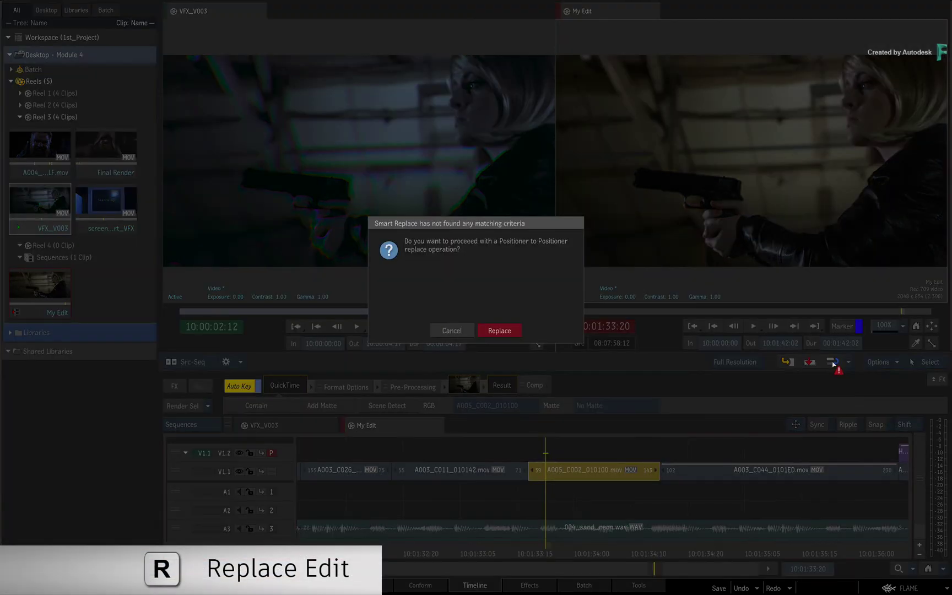
click(500, 330)
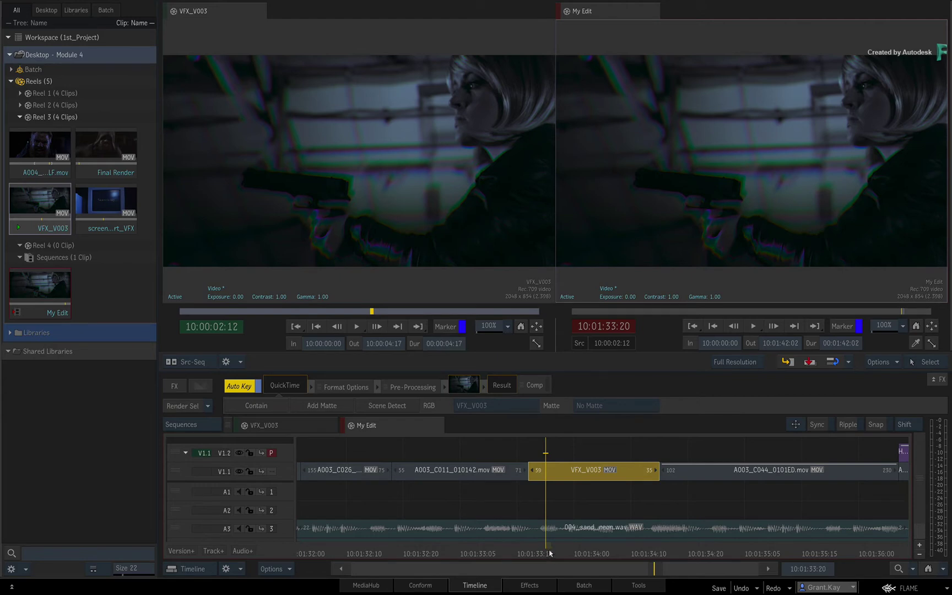
drag(554, 550, 619, 551)
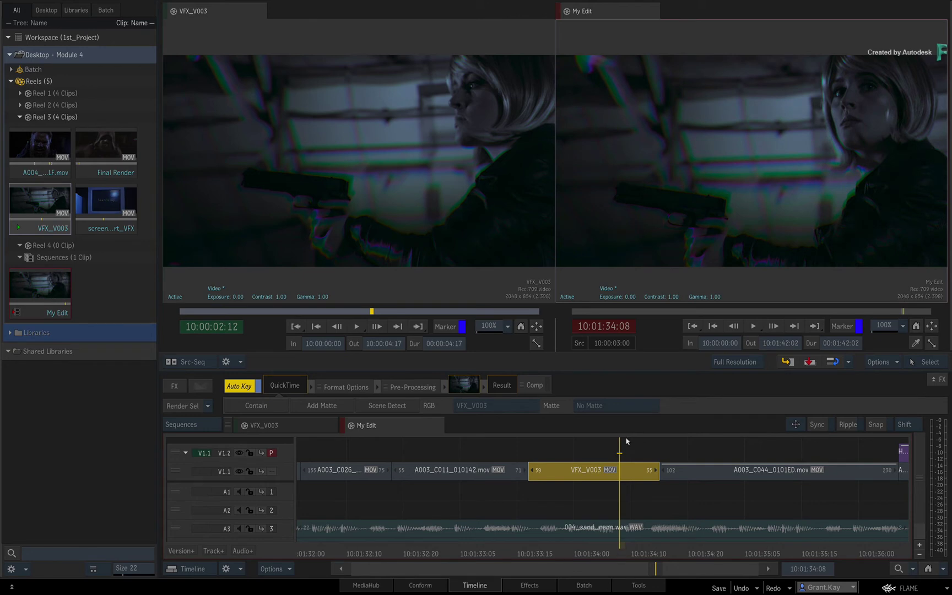
Step: Try a Smart Replace of the A010_C026_0101XE.mov segment in My Edit with screen_insert_VFX, scrub through it, and undo the replace
click(852, 364)
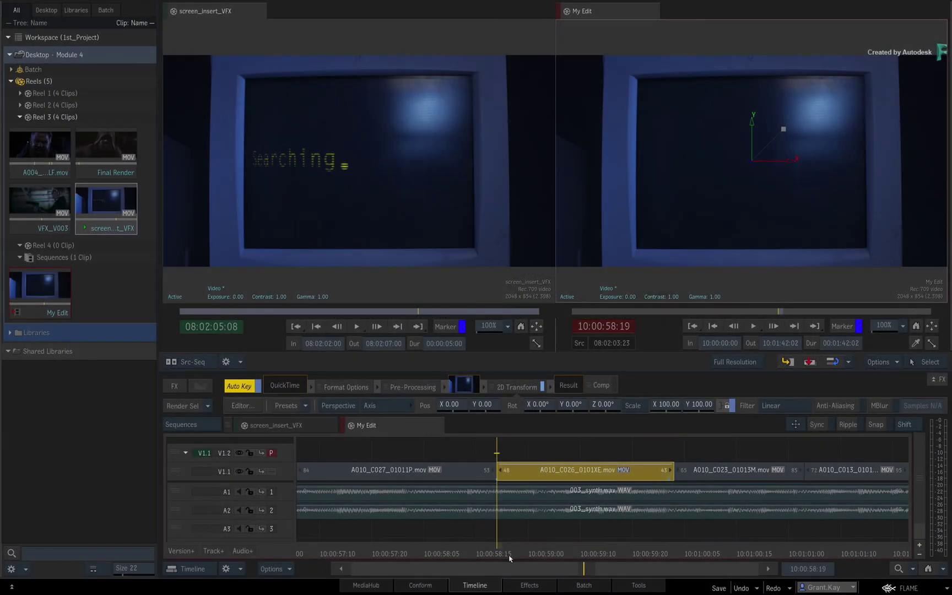
mouse_move(518, 552)
mouse_down()
mouse_move(625, 554)
mouse_move(517, 562)
mouse_up()
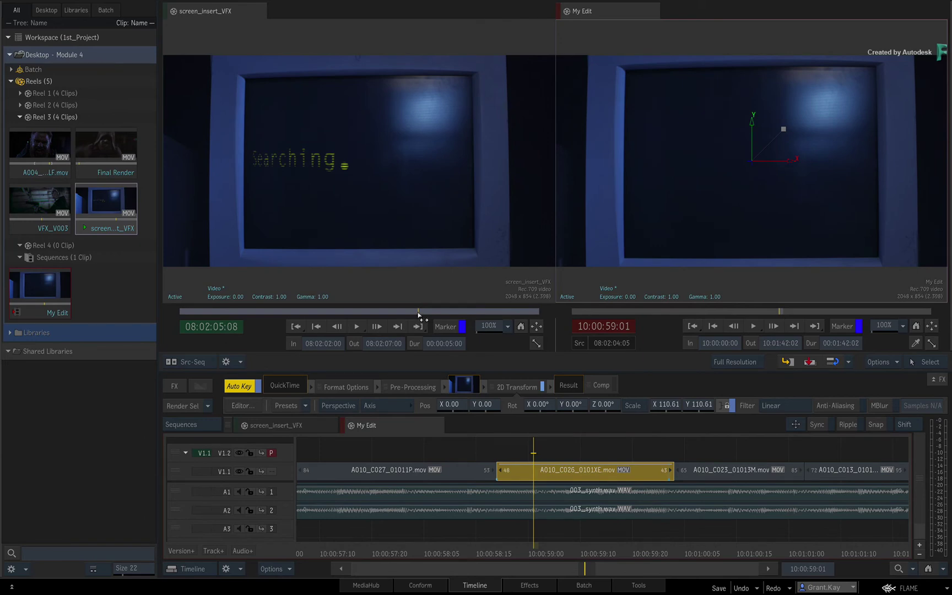
mouse_move(418, 313)
mouse_down()
mouse_move(265, 312)
mouse_move(432, 319)
mouse_up()
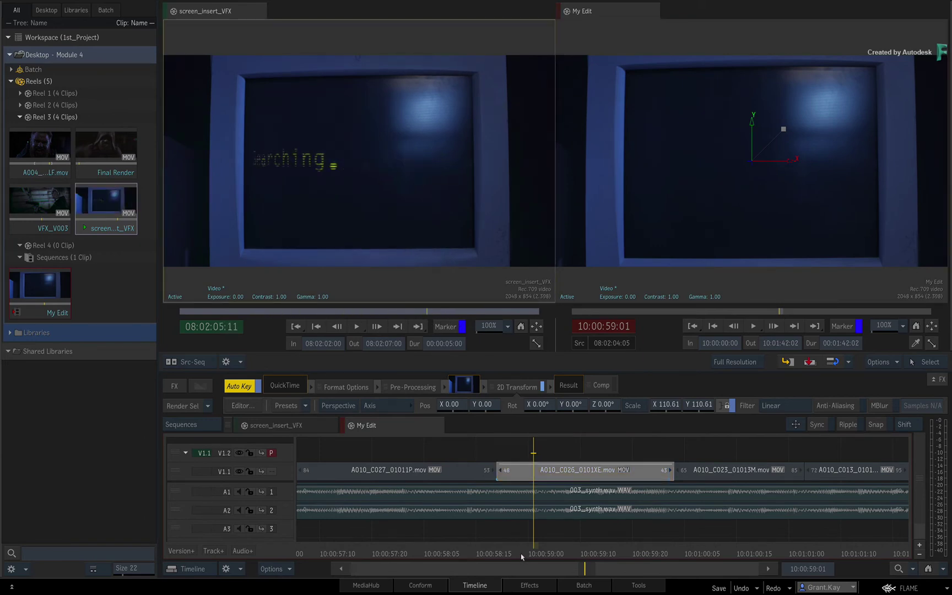
drag(521, 557, 606, 554)
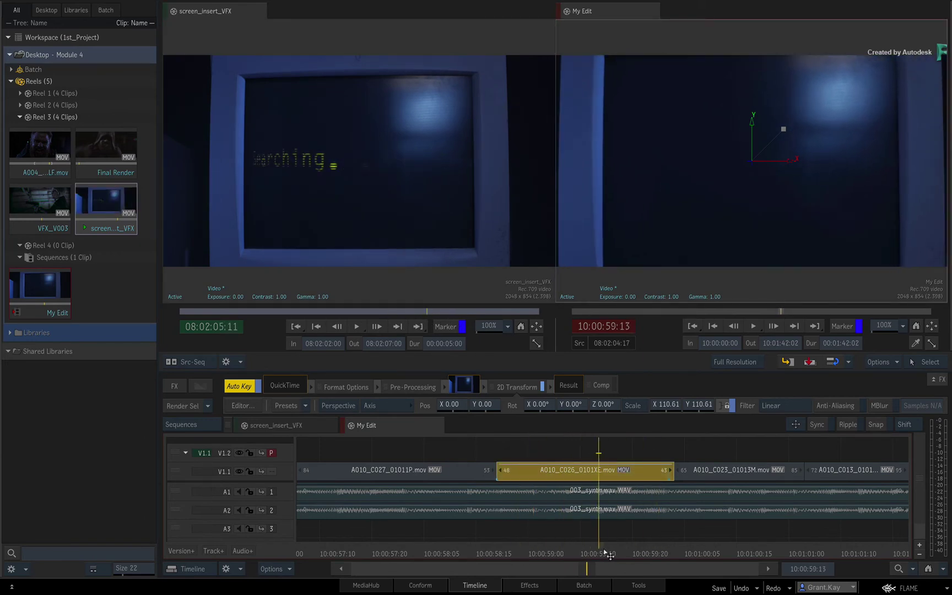
click(835, 365)
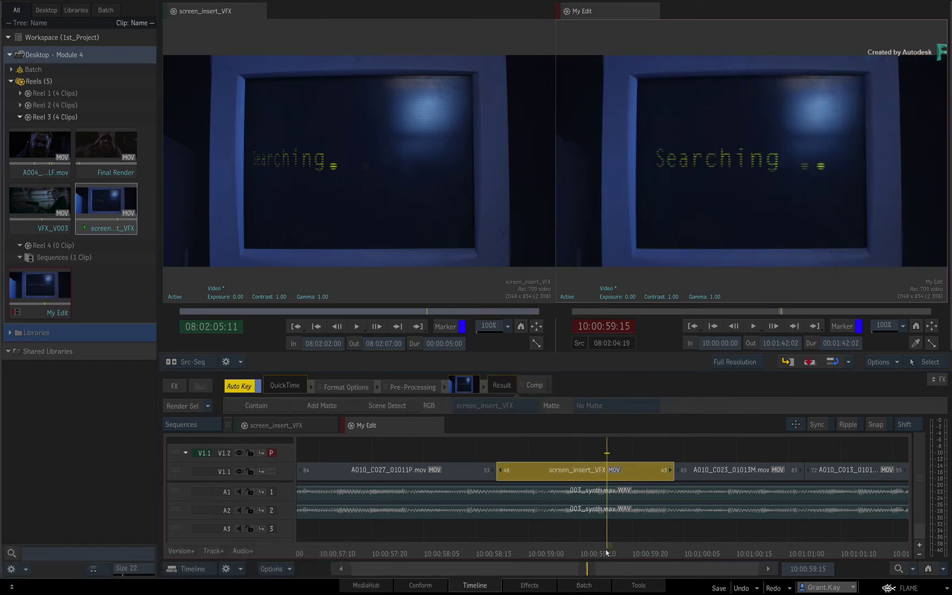
drag(605, 550, 542, 532)
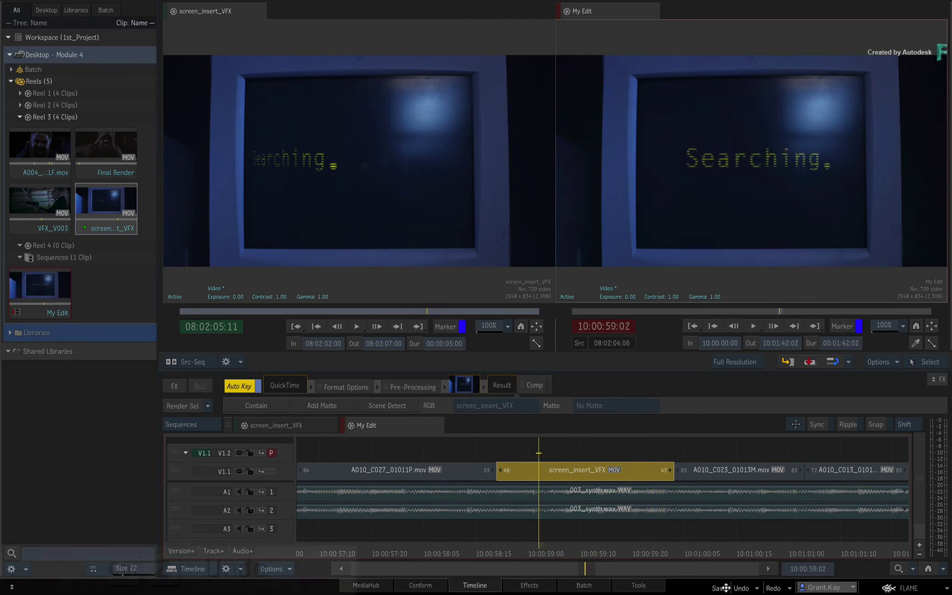
key(ctrl+z)
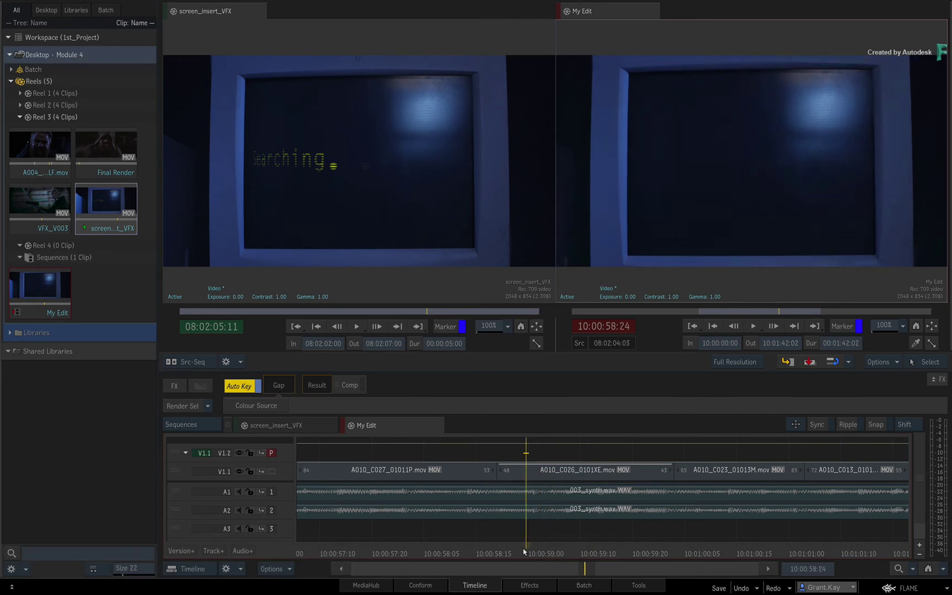
Step: Replace only the media of the A010_C026_0101XE.mov segment with screen_insert_VFX using Replace Media, and scrub through the segment to check its 2D Transform animation
click(660, 560)
drag(661, 562, 549, 545)
click(561, 473)
click(847, 362)
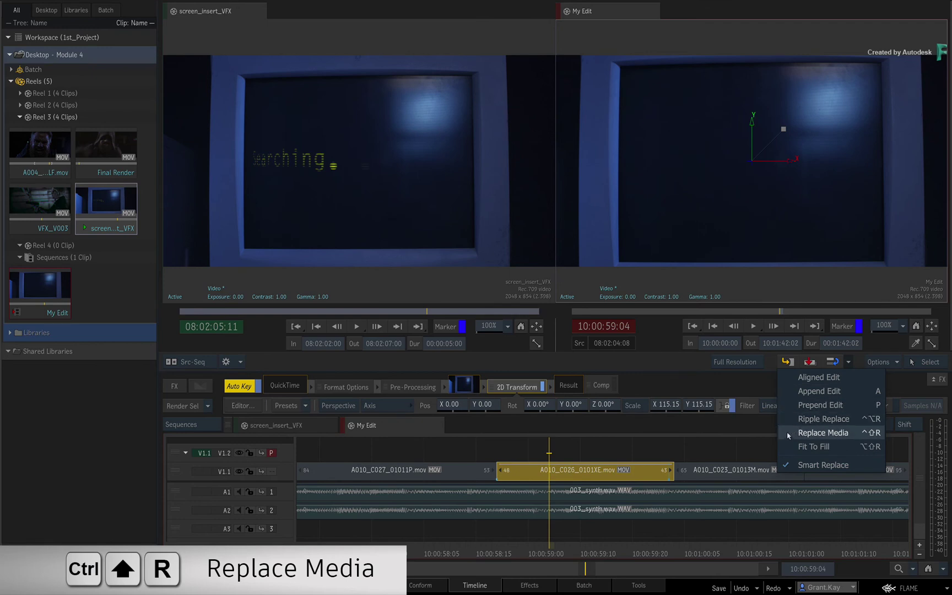
click(823, 433)
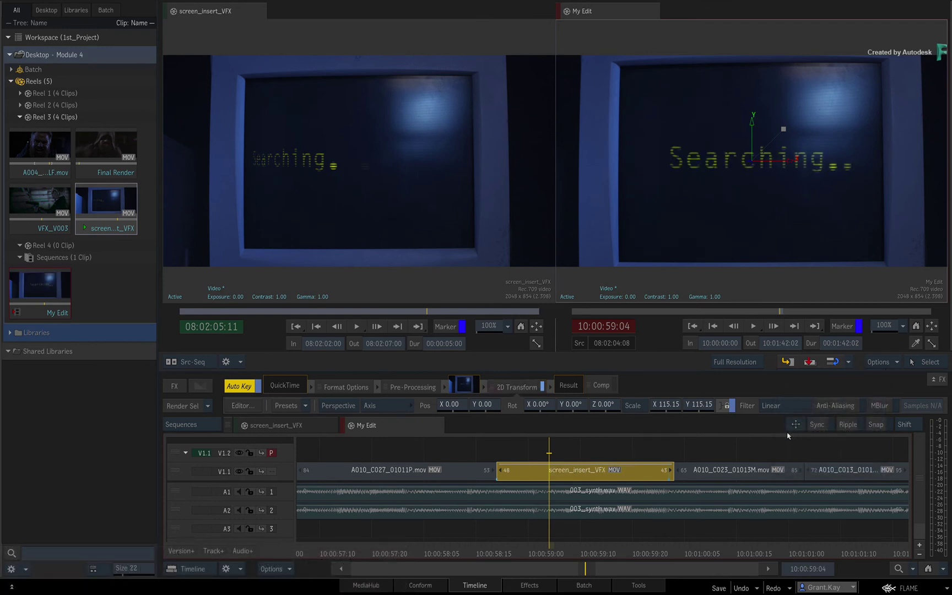
drag(542, 550, 661, 558)
drag(587, 554, 658, 557)
drag(539, 558, 527, 555)
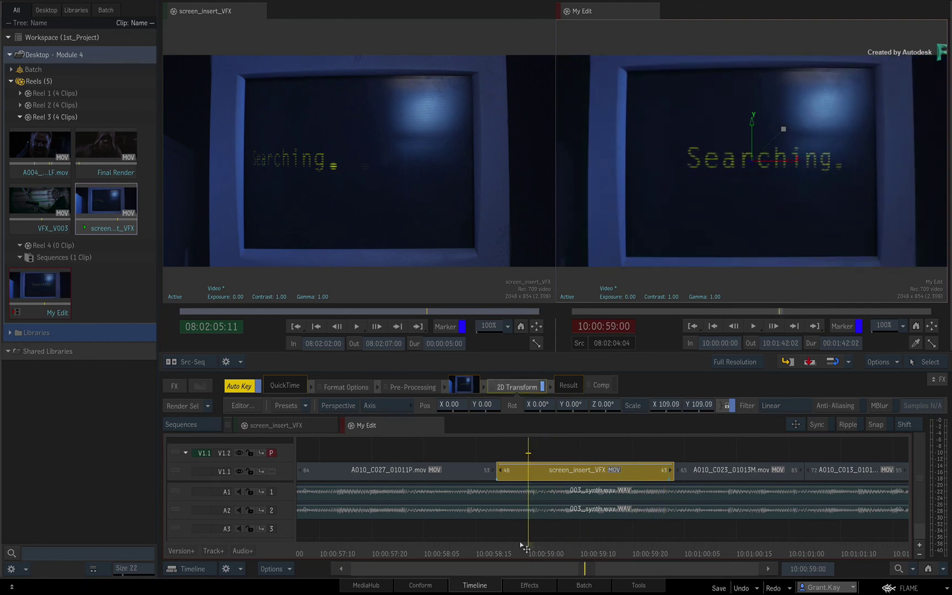
mouse_move(529, 548)
mouse_down()
mouse_move(630, 556)
mouse_move(529, 544)
mouse_up()
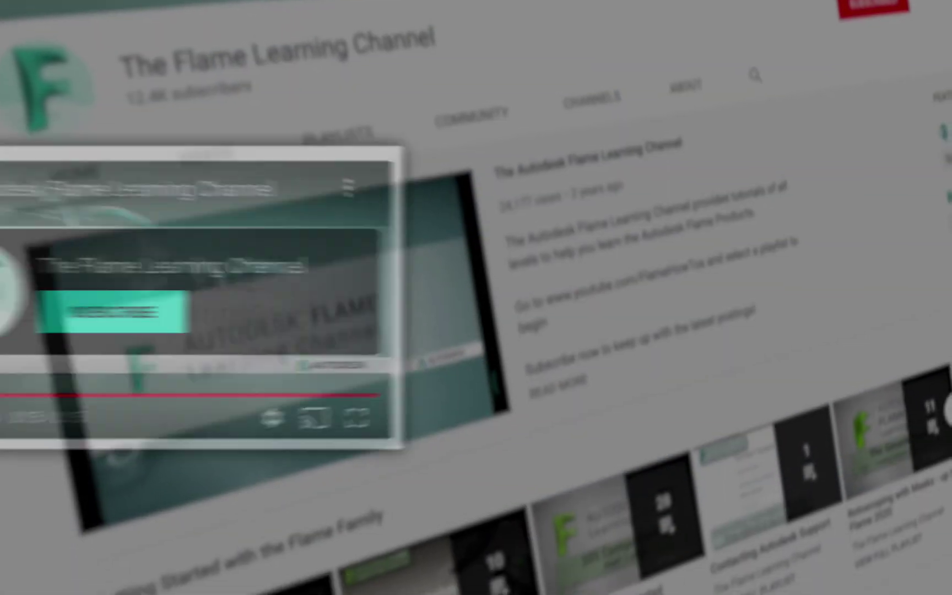